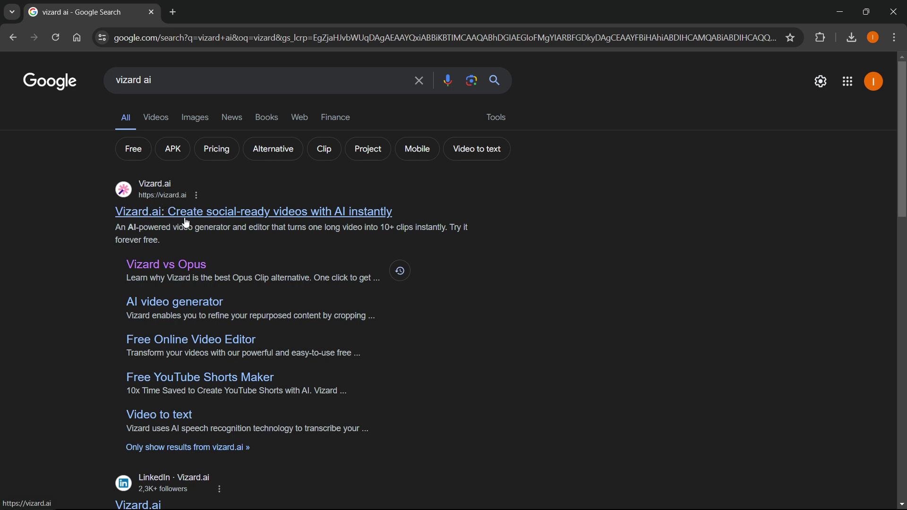
# Open Vizard.ai from the search results, dismiss the cookie notice, and highlight 'Try it free. No sign up needed'.
pyautogui.click(244, 219)
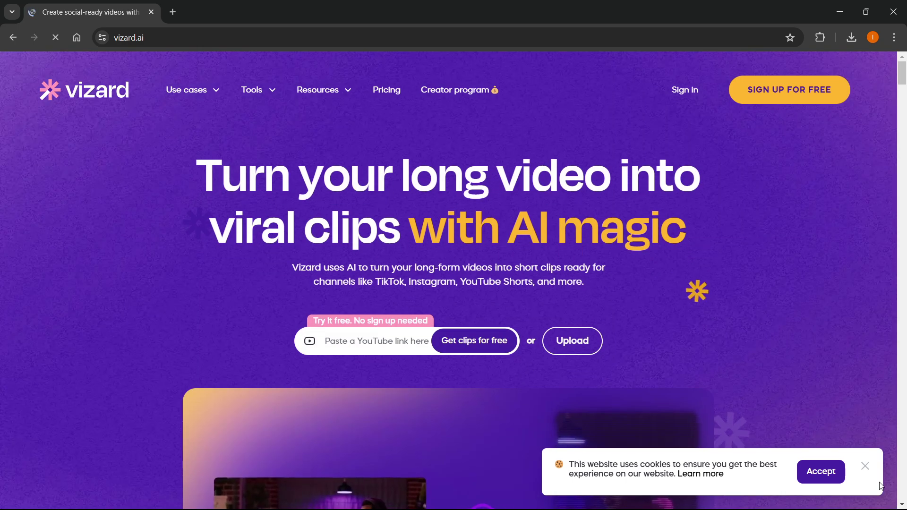
pyautogui.click(864, 466)
pyautogui.scroll(-1, 376, 261)
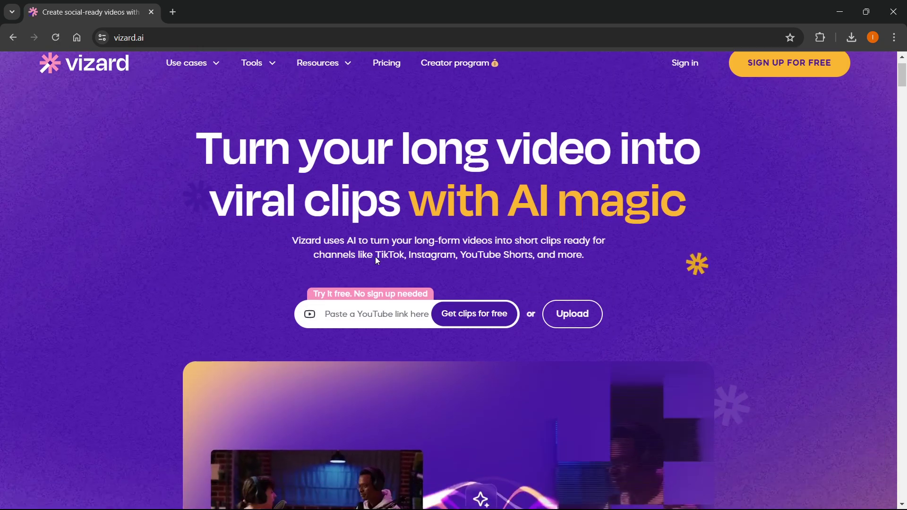
pyautogui.scroll(-4, 375, 257)
pyautogui.scroll(-4, 374, 251)
pyautogui.scroll(-3, 374, 251)
pyautogui.scroll(-4, 377, 252)
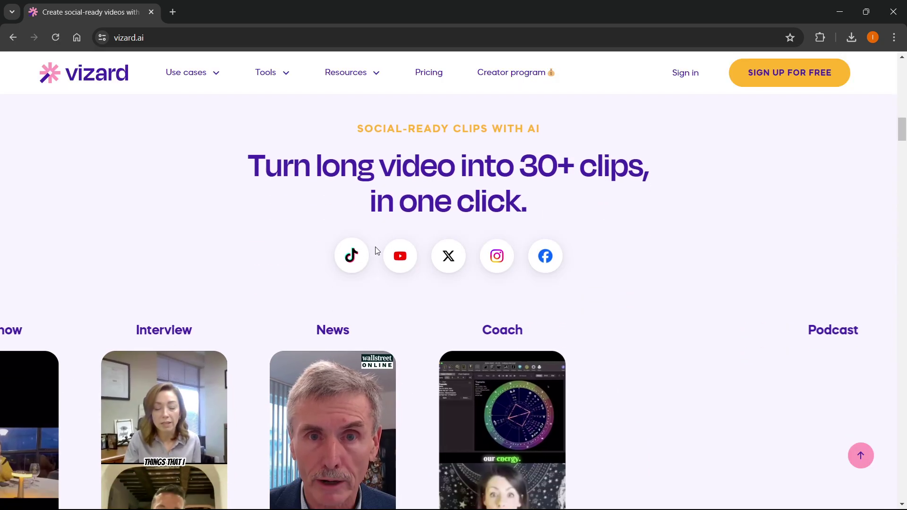
pyautogui.scroll(-3, 375, 251)
pyautogui.scroll(-2, 374, 279)
pyautogui.scroll(1, 457, 270)
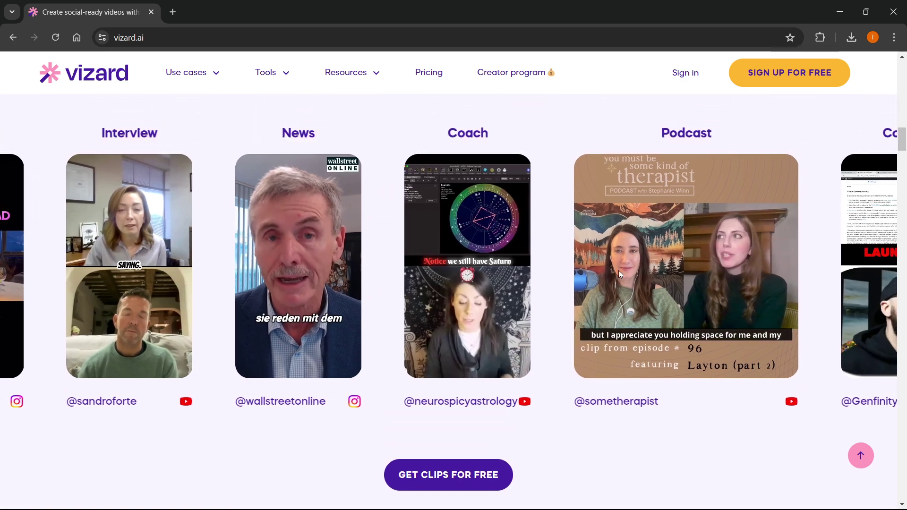
pyautogui.scroll(4, 609, 262)
pyautogui.scroll(4, 608, 259)
pyautogui.scroll(4, 605, 261)
pyautogui.scroll(4, 604, 262)
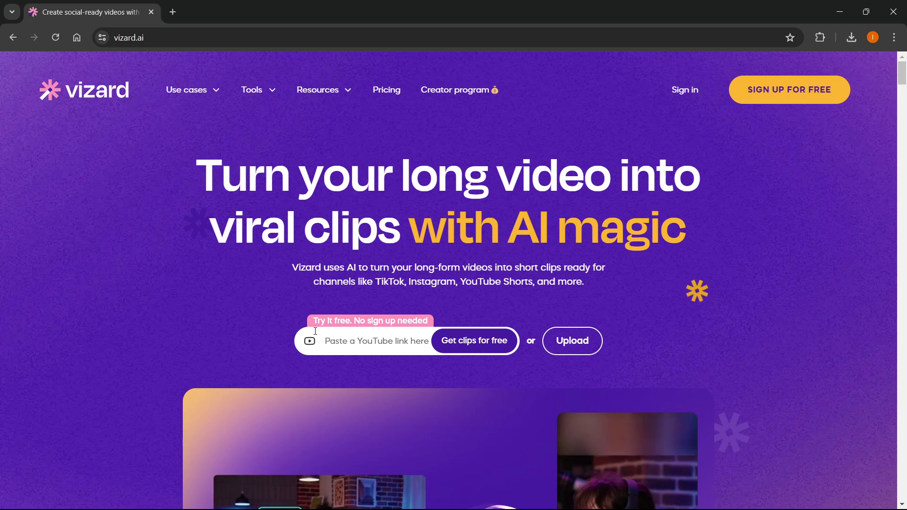
pyautogui.moveTo(312, 321); pyautogui.dragTo(449, 320)
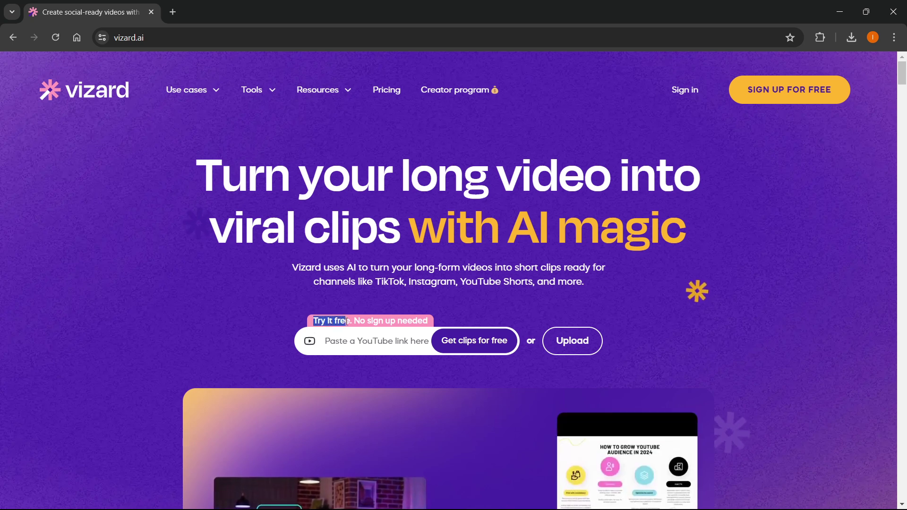
pyautogui.click(448, 317)
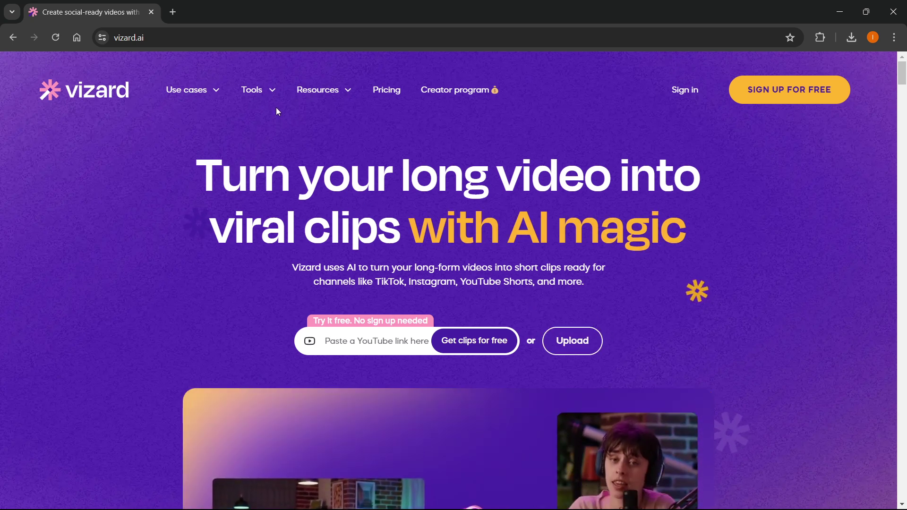
# Open the pricing page, dismiss cookies, and highlight the Free plan's '10 exports in 720p/mo' line.
pyautogui.click(386, 90)
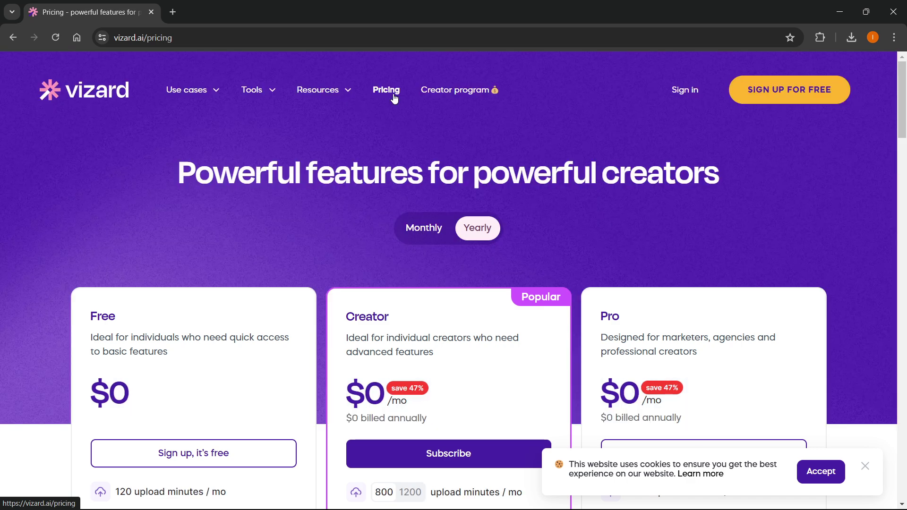
pyautogui.click(865, 465)
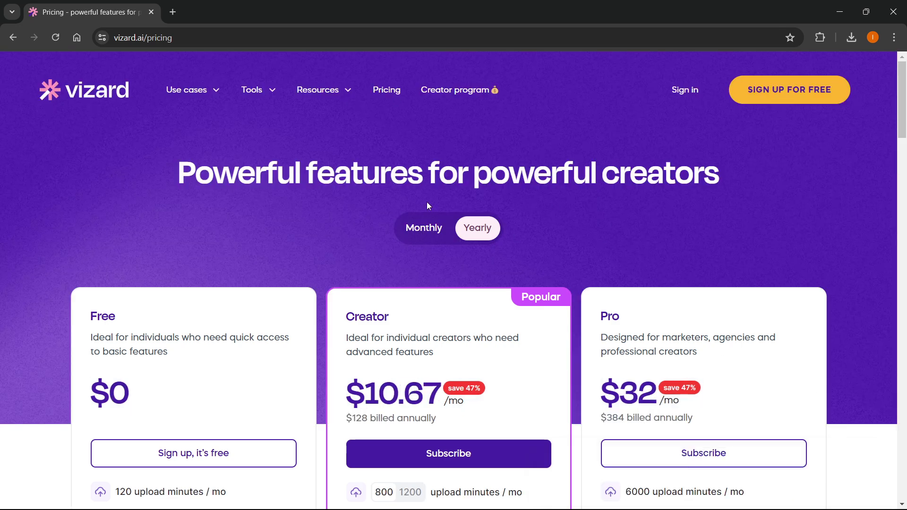
pyautogui.scroll(-2, 474, 259)
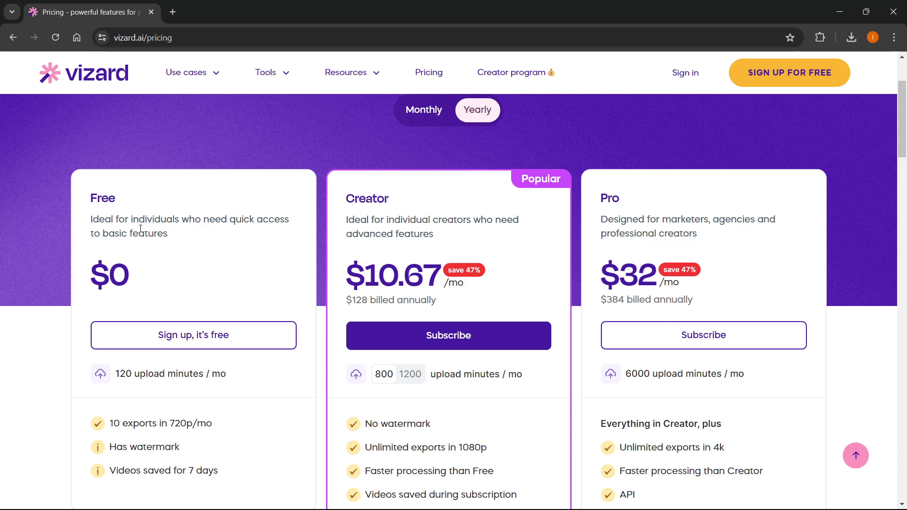
pyautogui.scroll(-1, 195, 222)
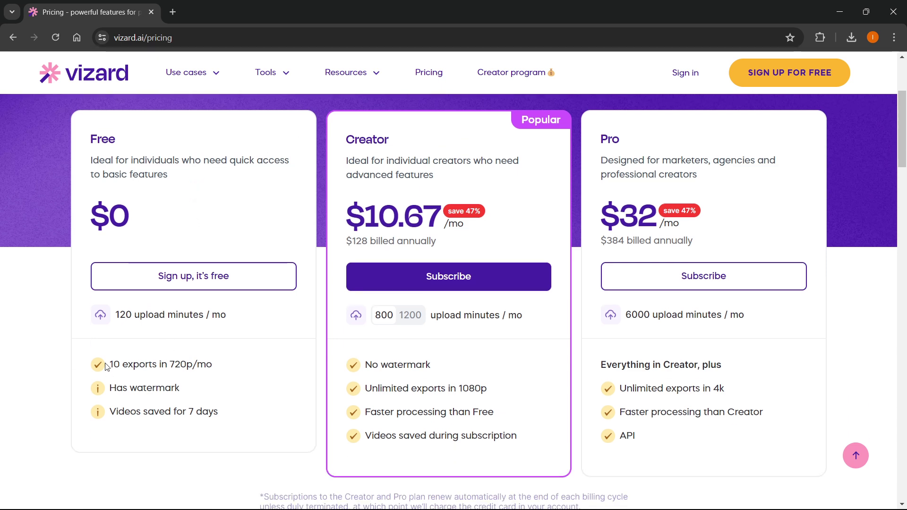
pyautogui.moveTo(113, 368); pyautogui.dragTo(229, 368)
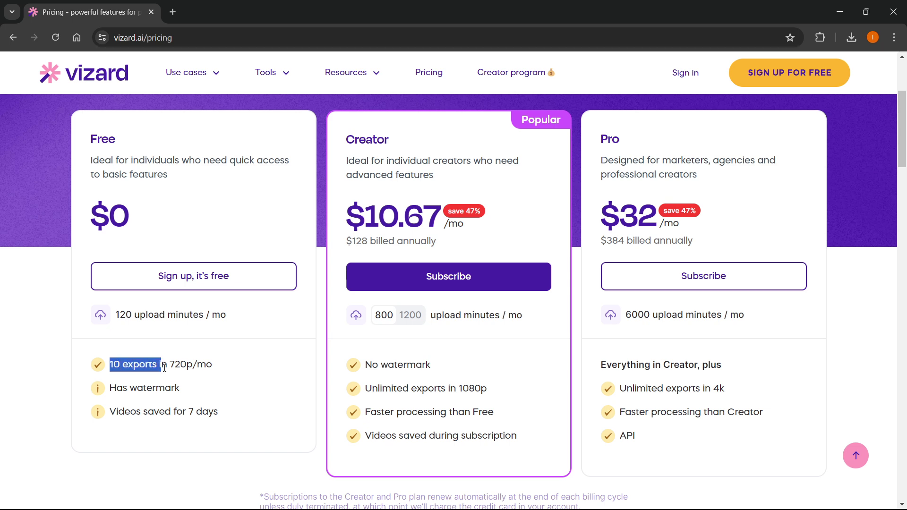
pyautogui.click(229, 368)
# Review the Free plan's watermark, 7-day video storage and 120 upload minutes lines.
pyautogui.moveTo(109, 395); pyautogui.dragTo(198, 395)
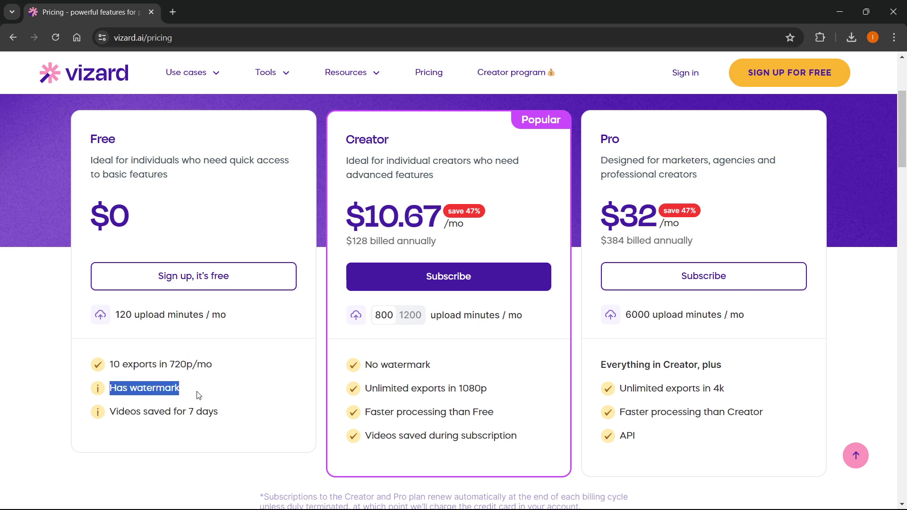
pyautogui.click(202, 394)
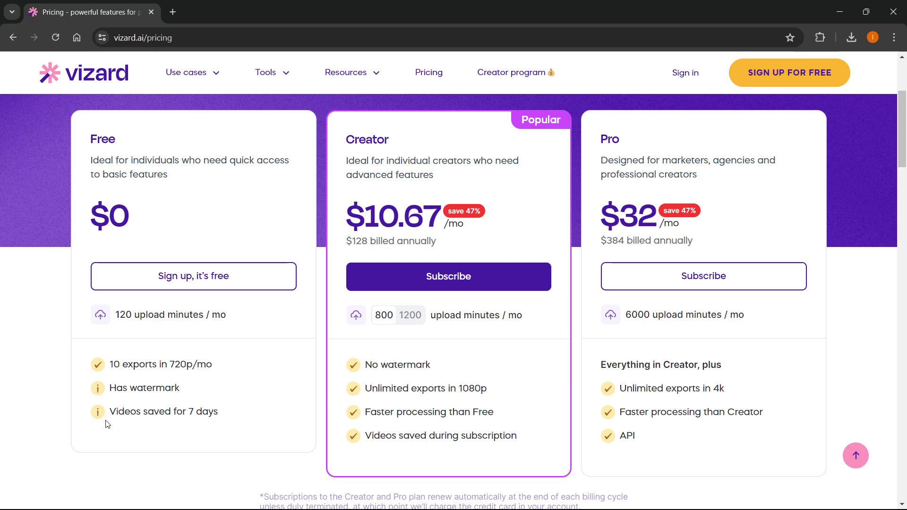
pyautogui.moveTo(109, 418); pyautogui.dragTo(229, 416)
pyautogui.click(229, 416)
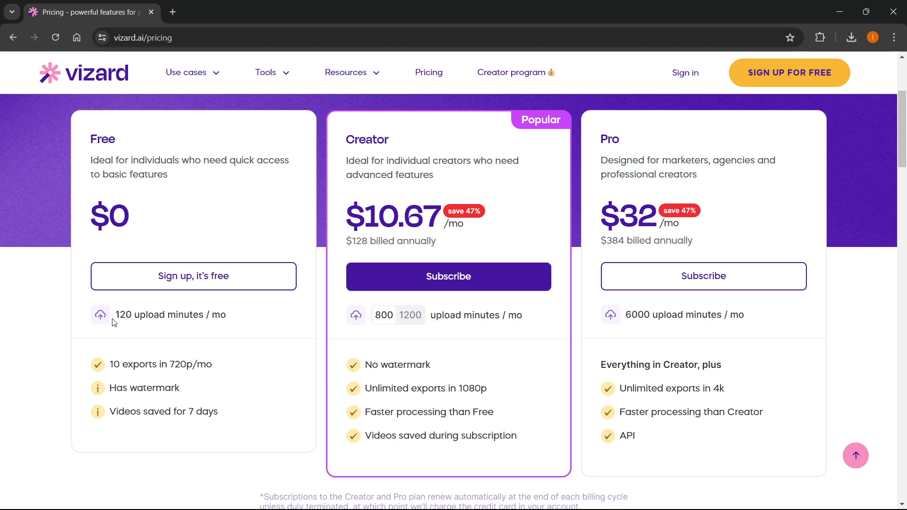
pyautogui.moveTo(114, 315); pyautogui.dragTo(228, 323)
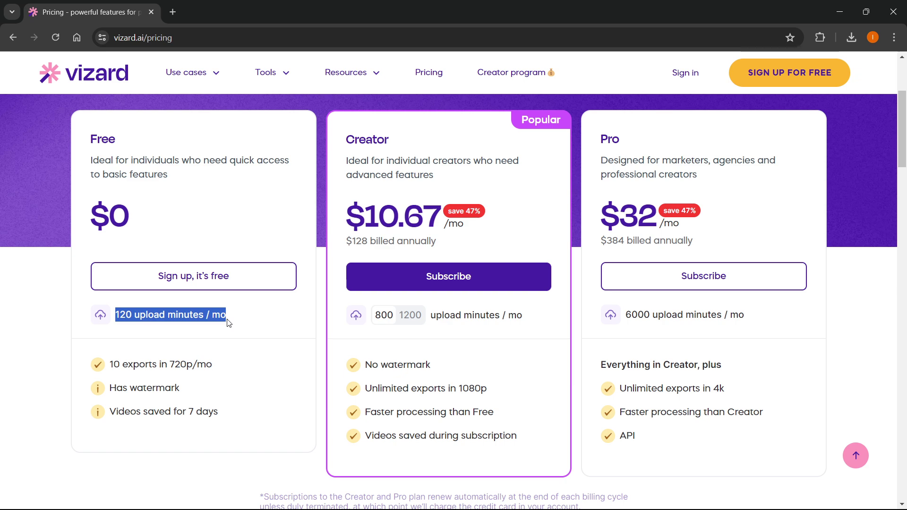
pyautogui.click(230, 321)
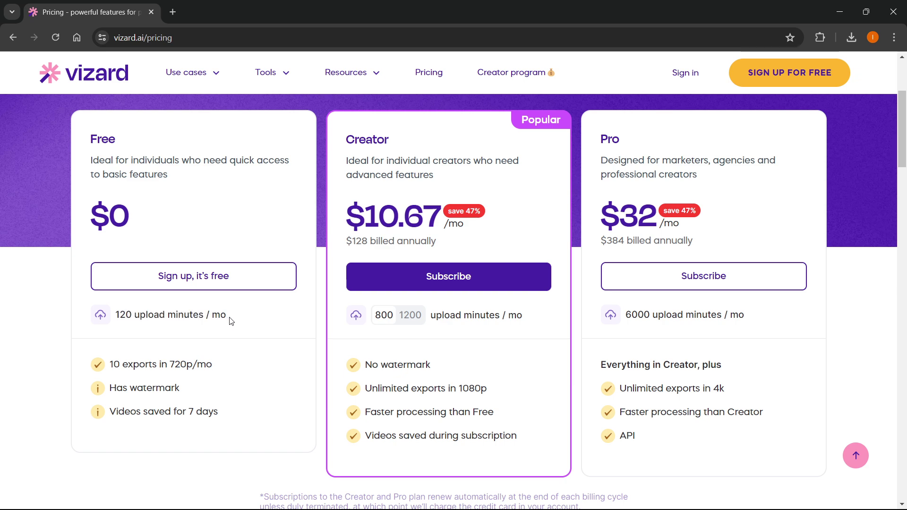
pyautogui.scroll(2, 230, 321)
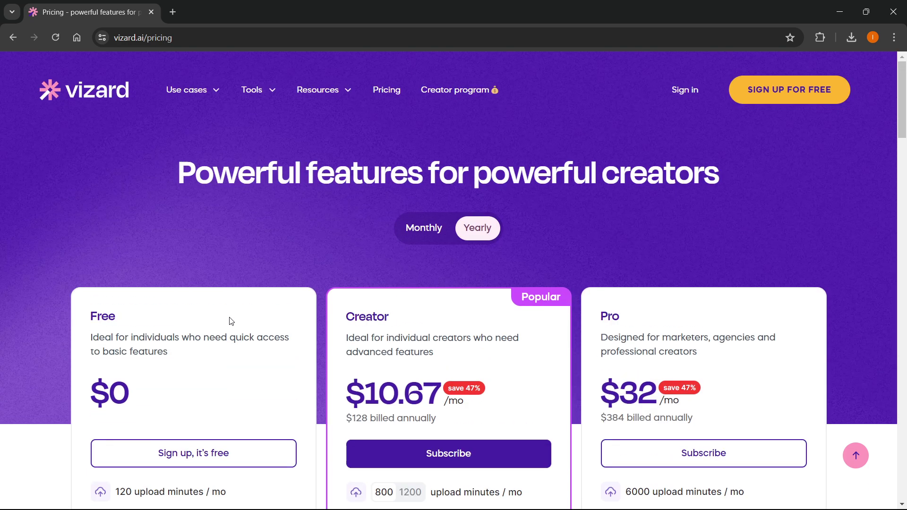
pyautogui.scroll(-1, 253, 337)
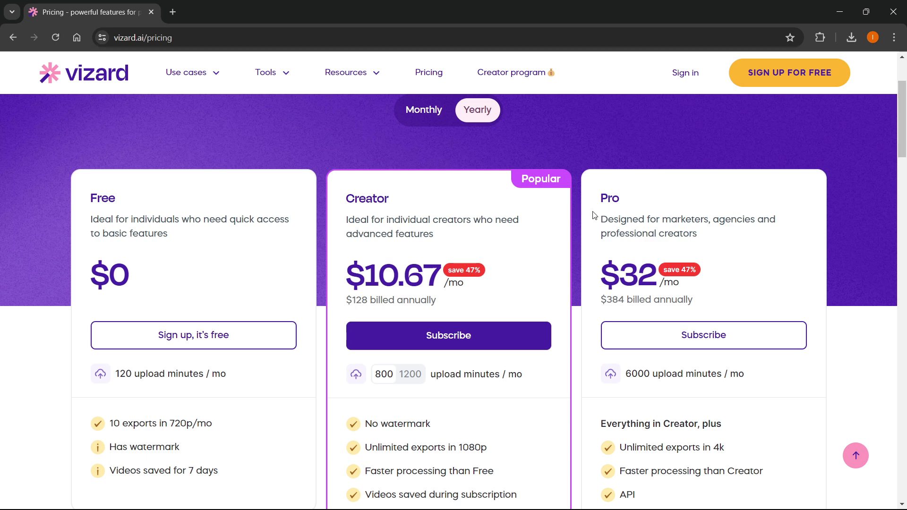
pyautogui.scroll(-1, 428, 210)
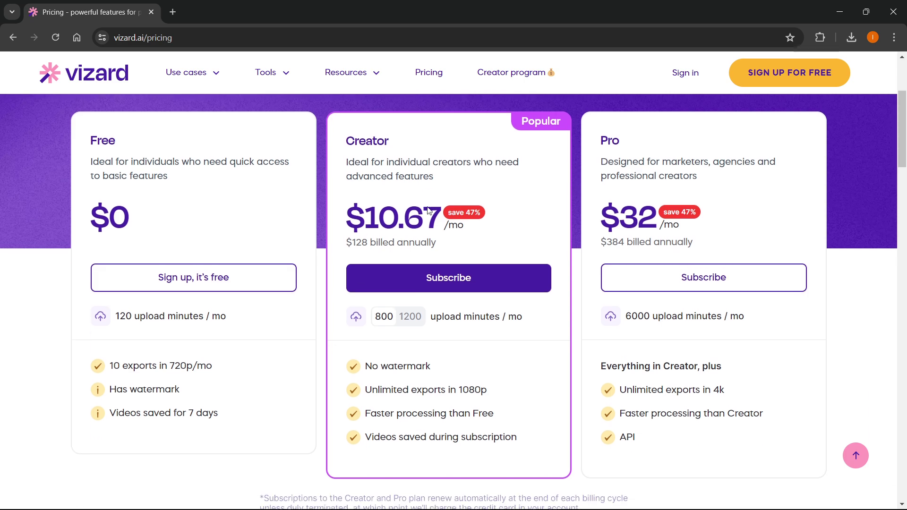
# Switch the Creator plan to 1200 minutes and back to 800, then go home and dismiss cookies.
pyautogui.click(411, 315)
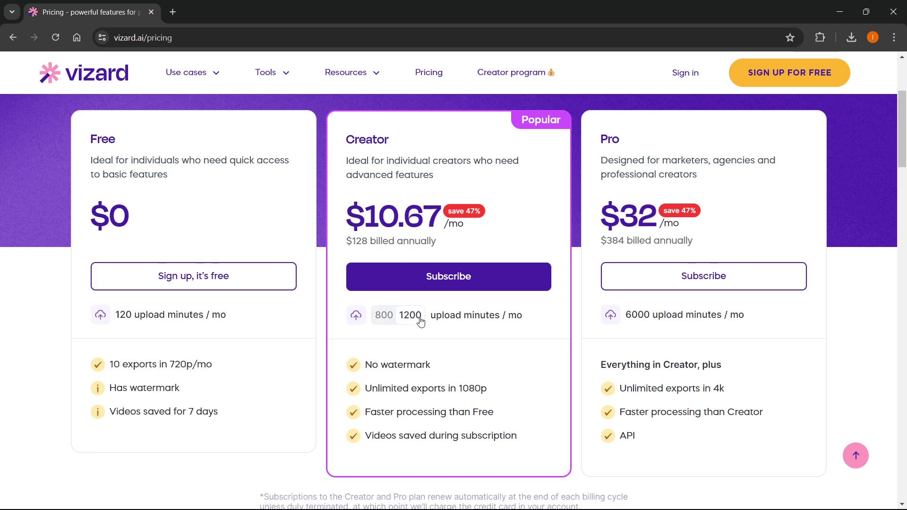
pyautogui.click(383, 315)
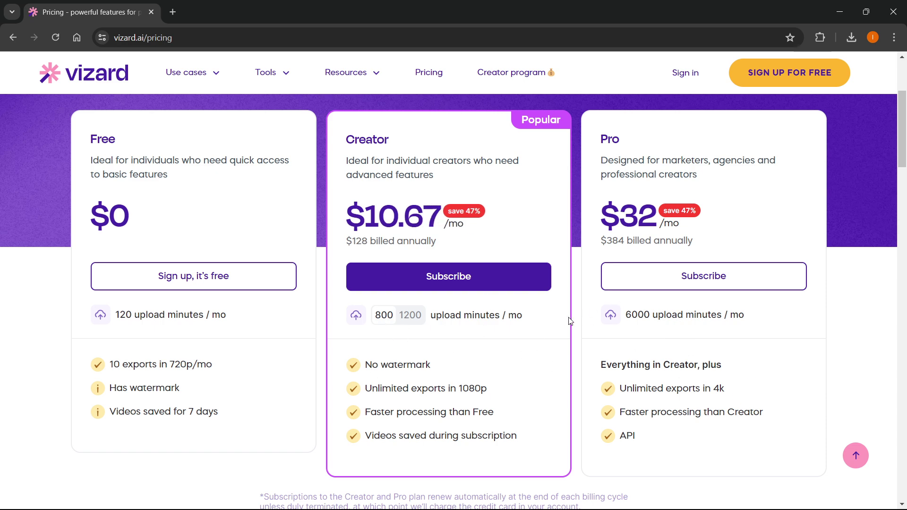
pyautogui.scroll(3, 472, 353)
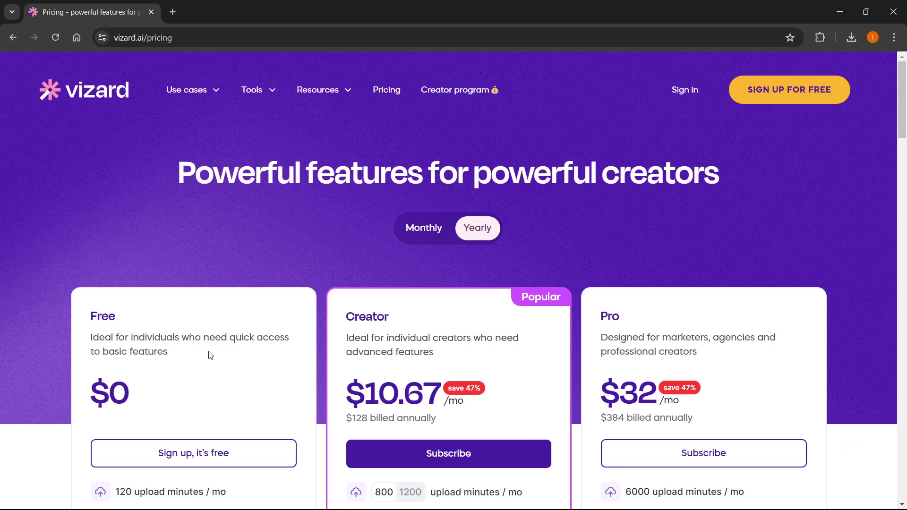
pyautogui.scroll(-2, 143, 327)
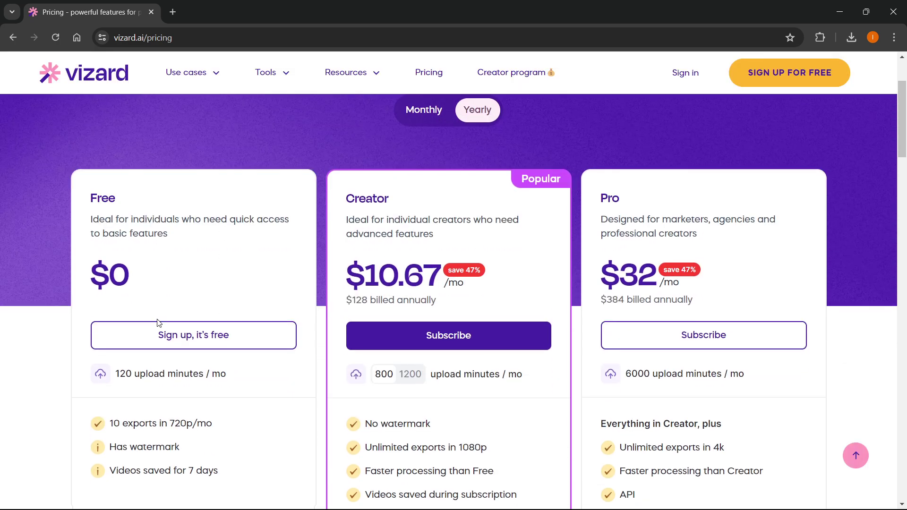
pyautogui.scroll(1, 157, 315)
pyautogui.scroll(1, 369, 291)
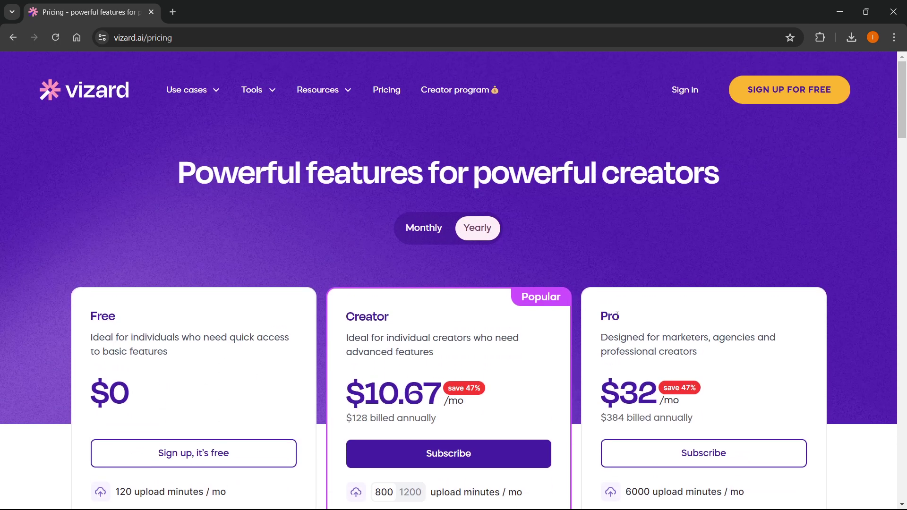
pyautogui.click(109, 96)
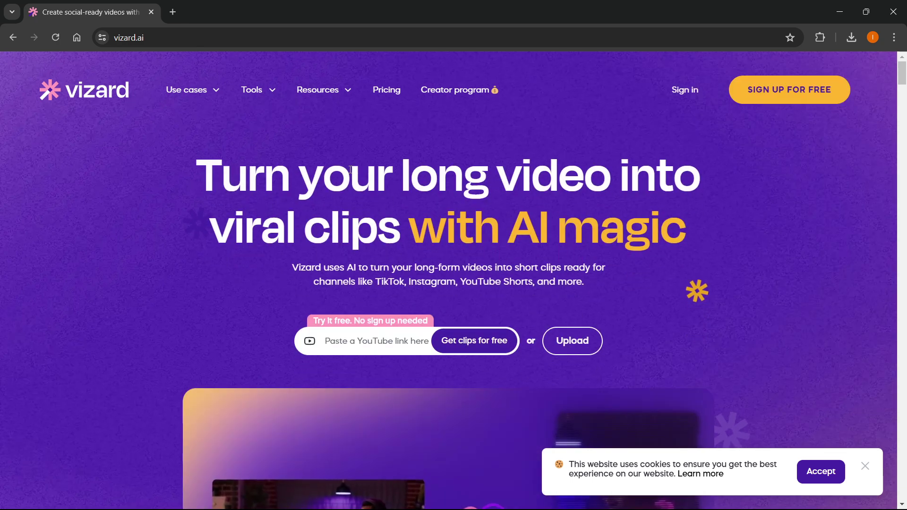
pyautogui.scroll(-1, 550, 261)
pyautogui.scroll(1, 549, 263)
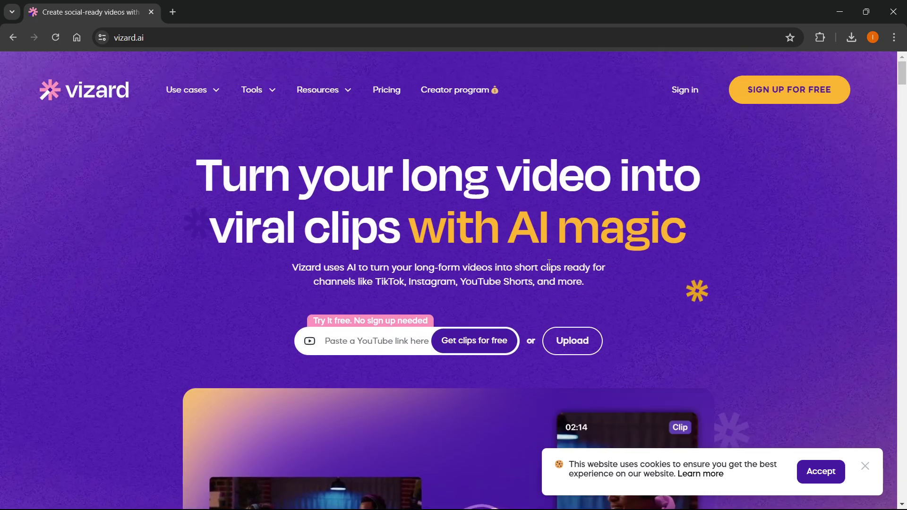
pyautogui.click(820, 471)
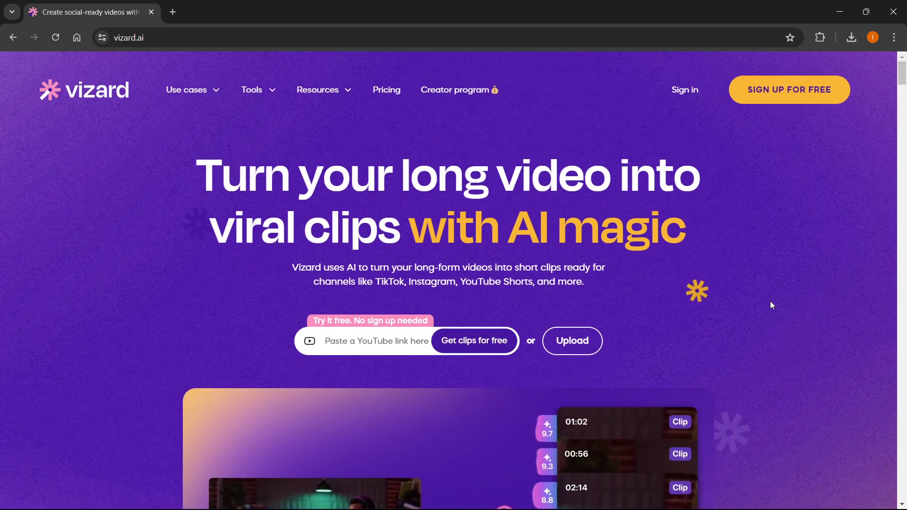